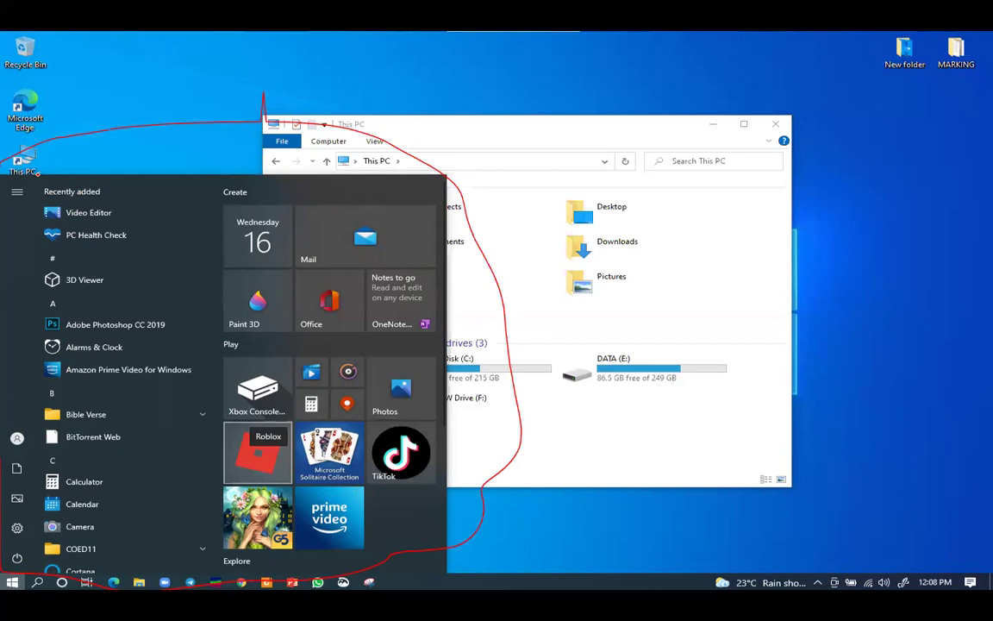
Circle the Start menu's app list, settings and power shortcuts, and tile area with the red annotation pen.
{"action": "mouse_move", "coordinate": [29, 214]}
{"action": "left_mouse_down"}
{"action": "mouse_move", "coordinate": [26, 360]}
{"action": "mouse_move", "coordinate": [47, 525]}
{"action": "mouse_move", "coordinate": [135, 539]}
{"action": "left_mouse_up"}
{"action": "mouse_move", "coordinate": [130, 496]}
{"action": "left_mouse_down"}
{"action": "mouse_move", "coordinate": [164, 353]}
{"action": "mouse_move", "coordinate": [138, 198]}
{"action": "mouse_move", "coordinate": [61, 148]}
{"action": "mouse_move", "coordinate": [39, 168]}
{"action": "left_mouse_up"}
{"action": "mouse_move", "coordinate": [18, 522]}
{"action": "left_mouse_down"}
{"action": "mouse_move", "coordinate": [31, 498]}
{"action": "mouse_move", "coordinate": [8, 527]}
{"action": "mouse_move", "coordinate": [25, 535]}
{"action": "left_mouse_up"}
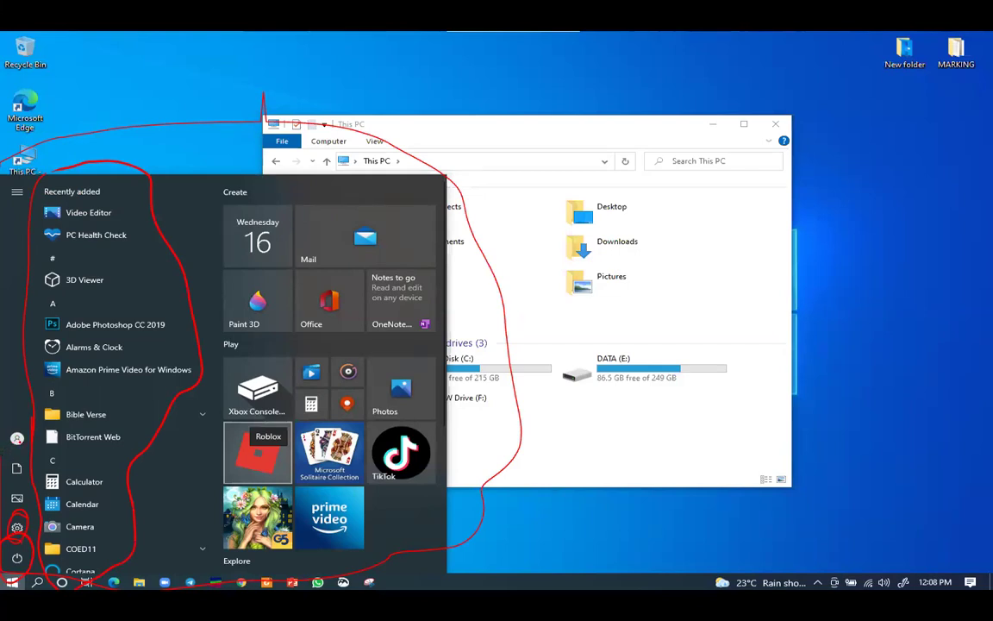
{"action": "mouse_move", "coordinate": [236, 177]}
{"action": "left_mouse_down"}
{"action": "mouse_move", "coordinate": [215, 220]}
{"action": "mouse_move", "coordinate": [212, 315]}
{"action": "mouse_move", "coordinate": [224, 560]}
{"action": "left_mouse_up"}
{"action": "mouse_move", "coordinate": [372, 552]}
{"action": "left_mouse_down"}
{"action": "mouse_move", "coordinate": [418, 443]}
{"action": "mouse_move", "coordinate": [433, 250]}
{"action": "mouse_move", "coordinate": [354, 157]}
{"action": "mouse_move", "coordinate": [274, 161]}
{"action": "left_mouse_up"}
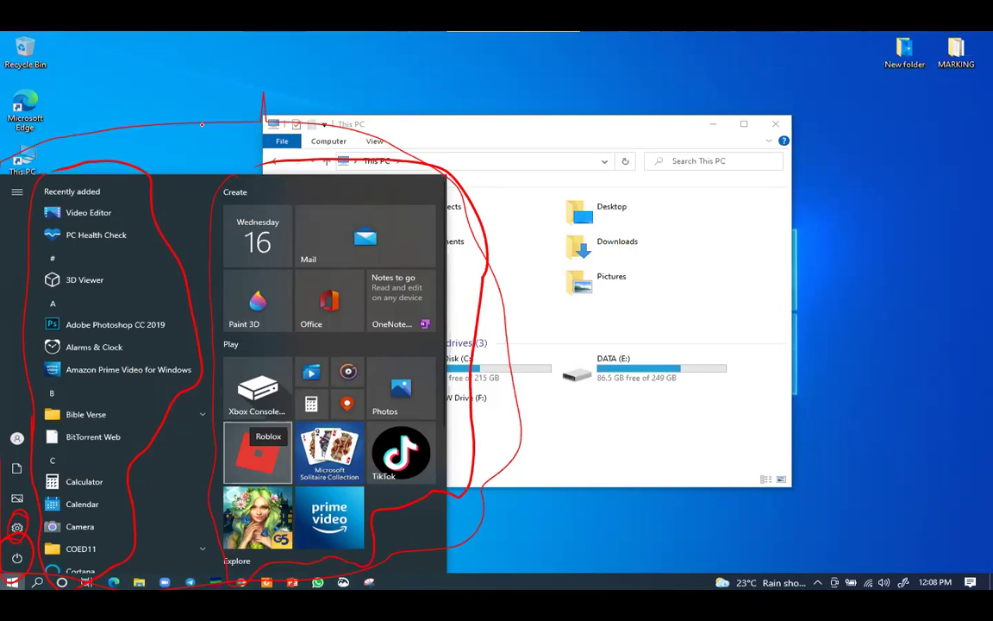
Switch to File Explorer, maximize its window and show the contents of This PC.
{"action": "key", "text": "alt+Tab"}
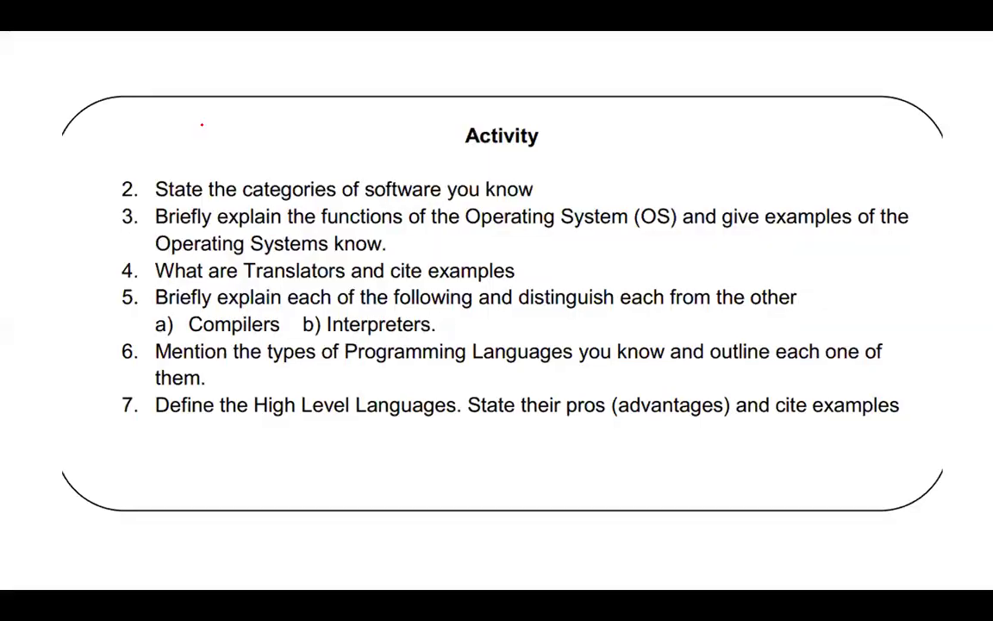
{"action": "key", "text": "alt+Tab"}
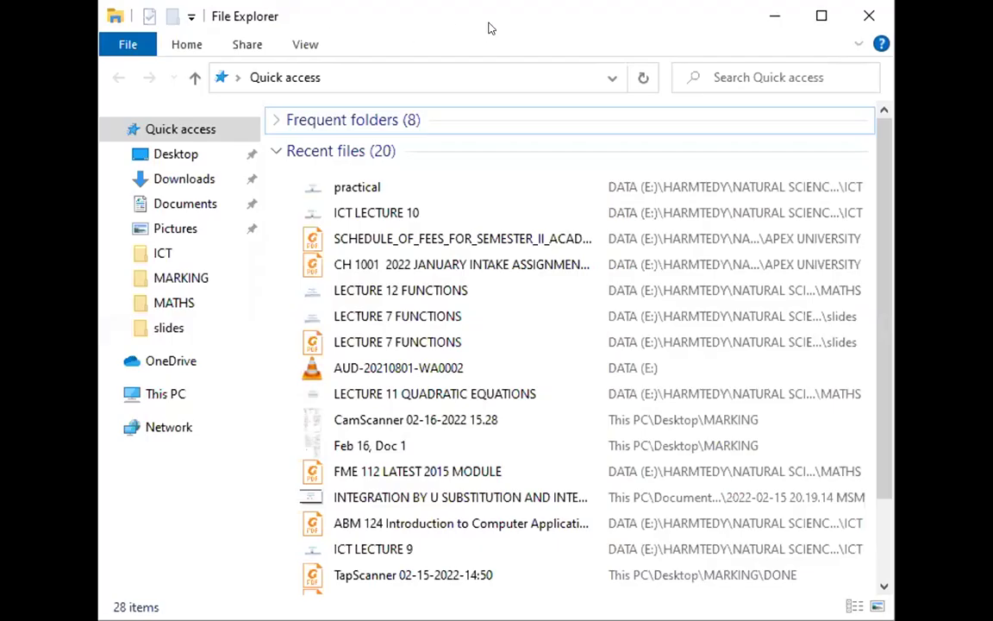
{"action": "left_click", "coordinate": [814, 21]}
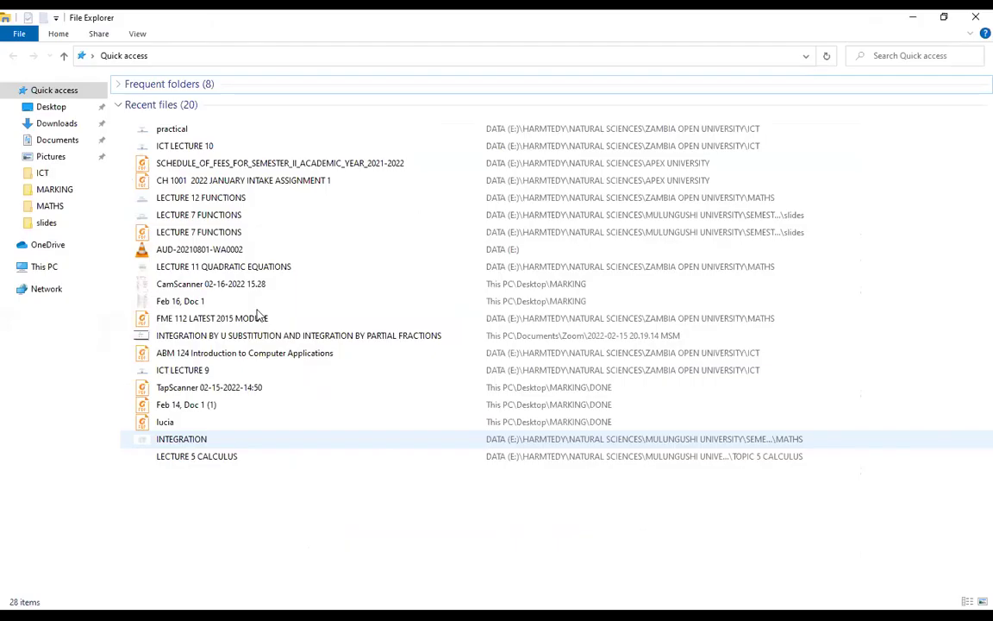
{"action": "left_click", "coordinate": [50, 226]}
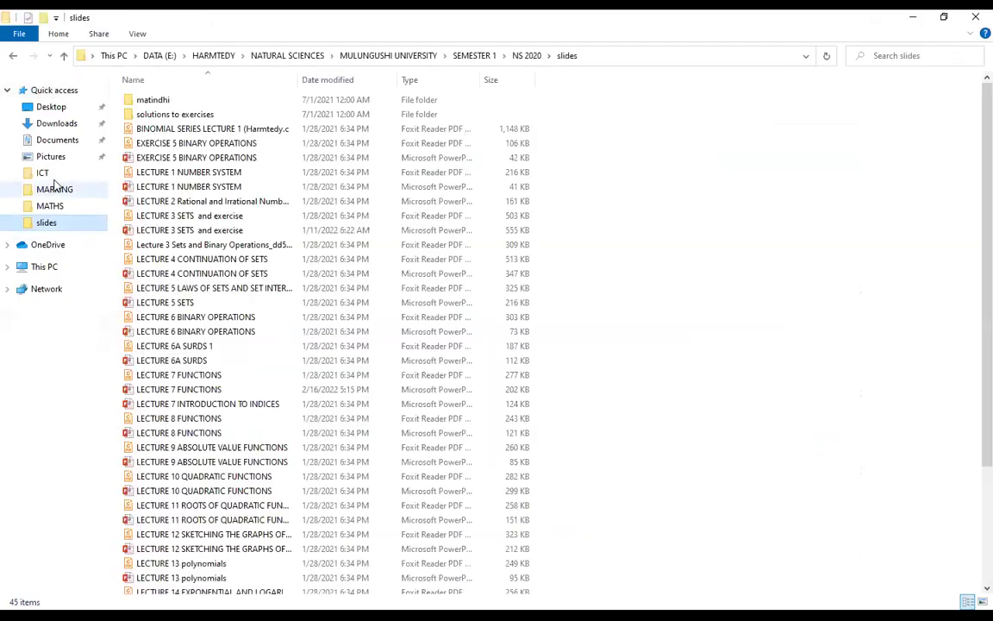
{"action": "left_click", "coordinate": [48, 268]}
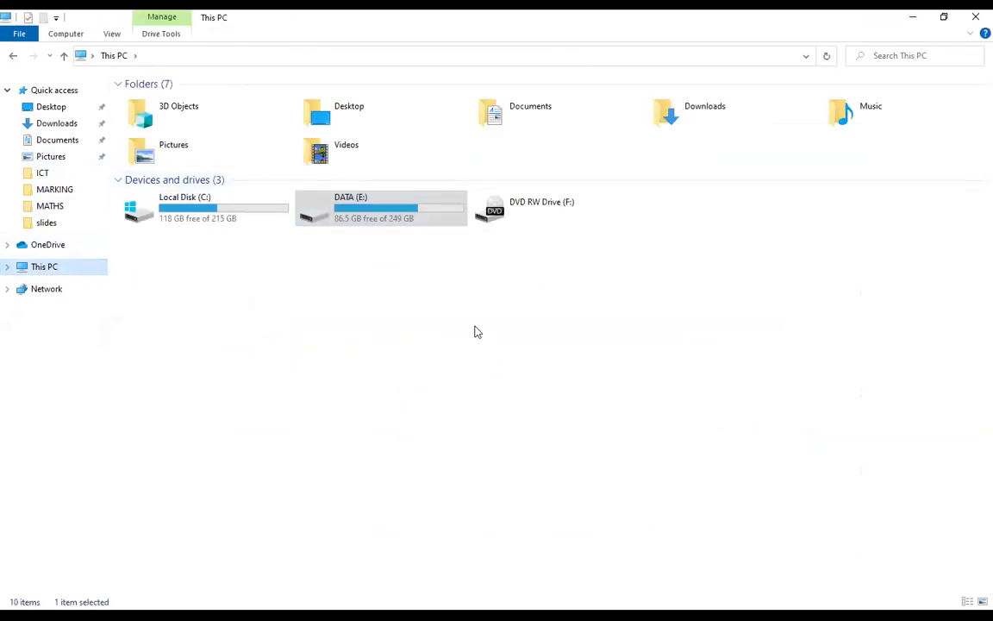
Open the DATA (E:) drive and go into its first-listed folder.
{"action": "right_click", "coordinate": [396, 355]}
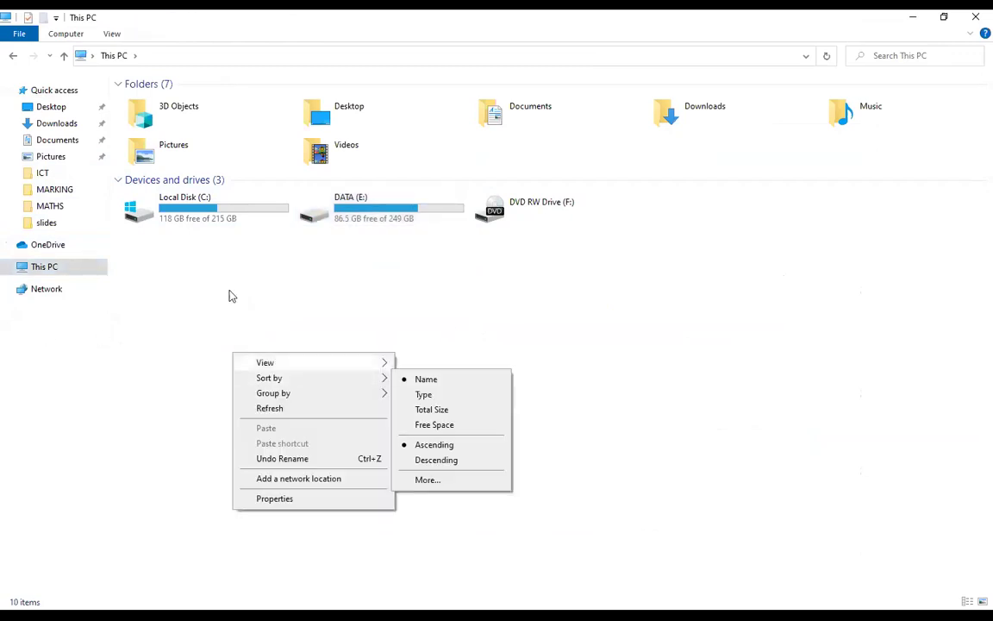
{"action": "left_click", "coordinate": [517, 329]}
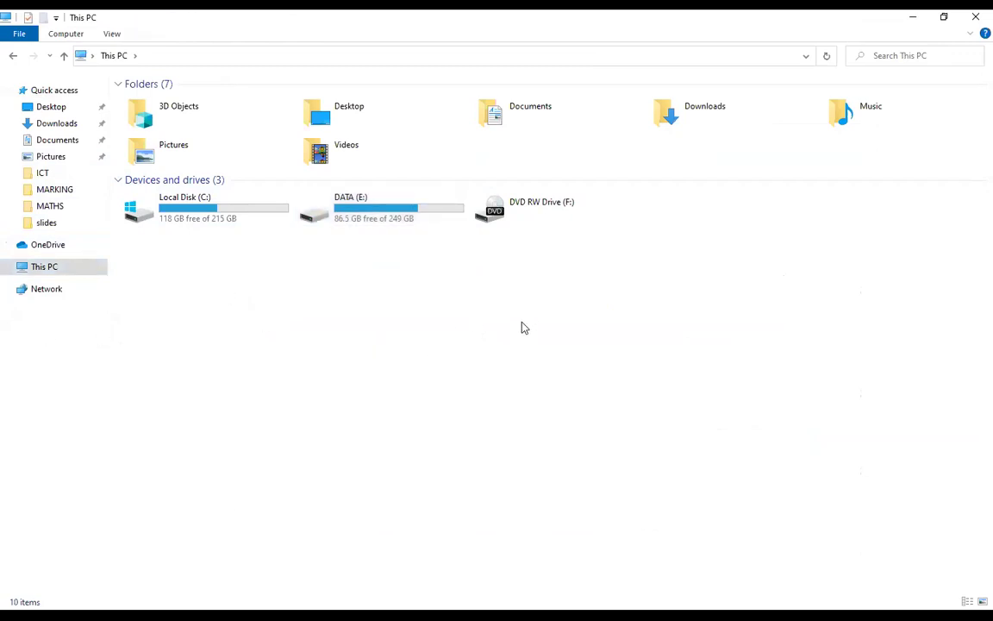
{"action": "double_click", "coordinate": [381, 226]}
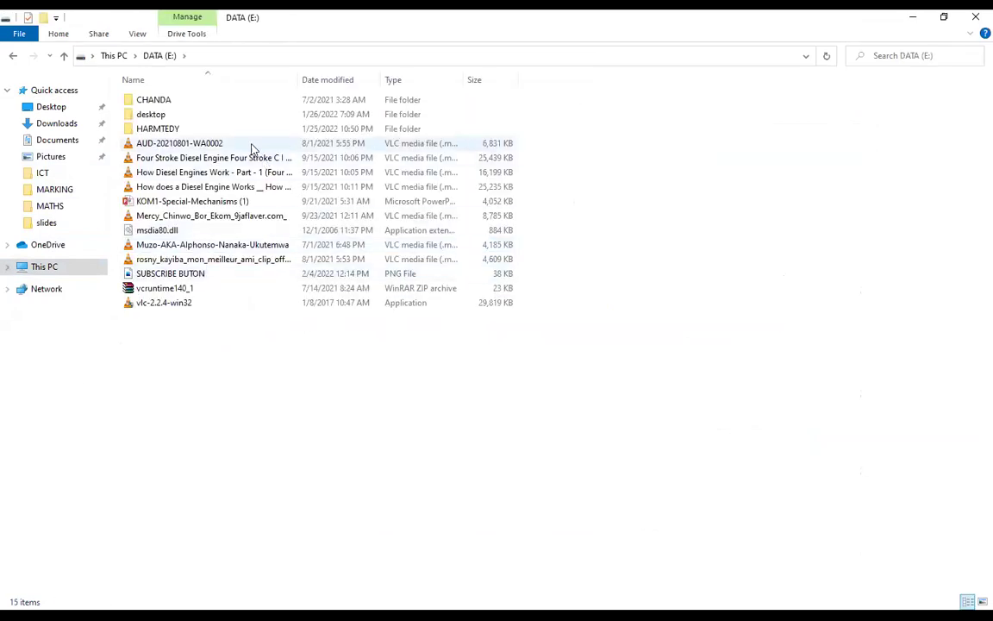
{"action": "double_click", "coordinate": [222, 100]}
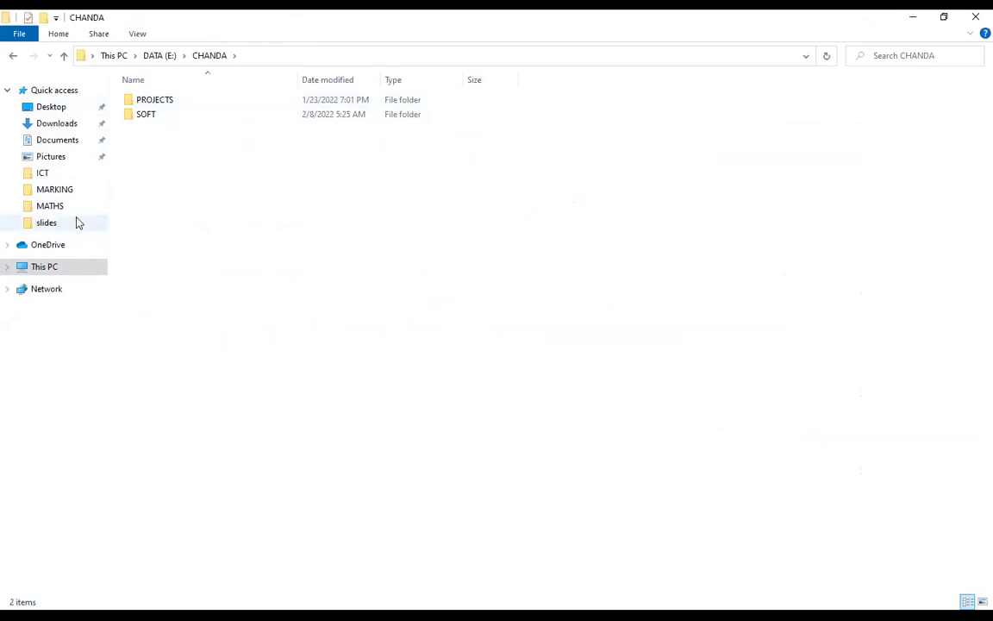
Return to This PC and reopen the same first-listed folder through the DATA (E:) drive.
{"action": "left_click", "coordinate": [53, 270]}
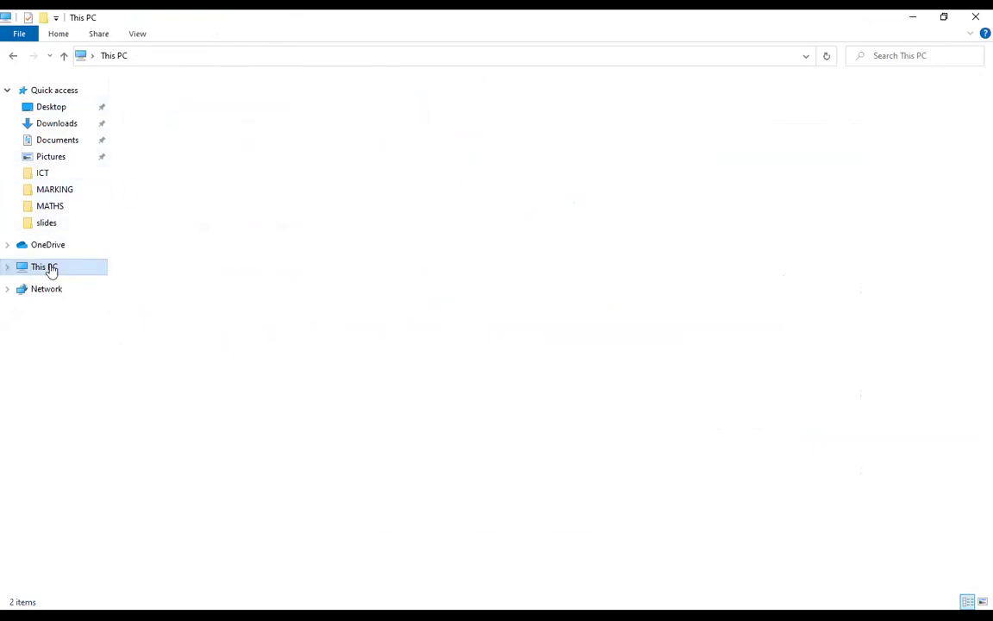
{"action": "double_click", "coordinate": [399, 211]}
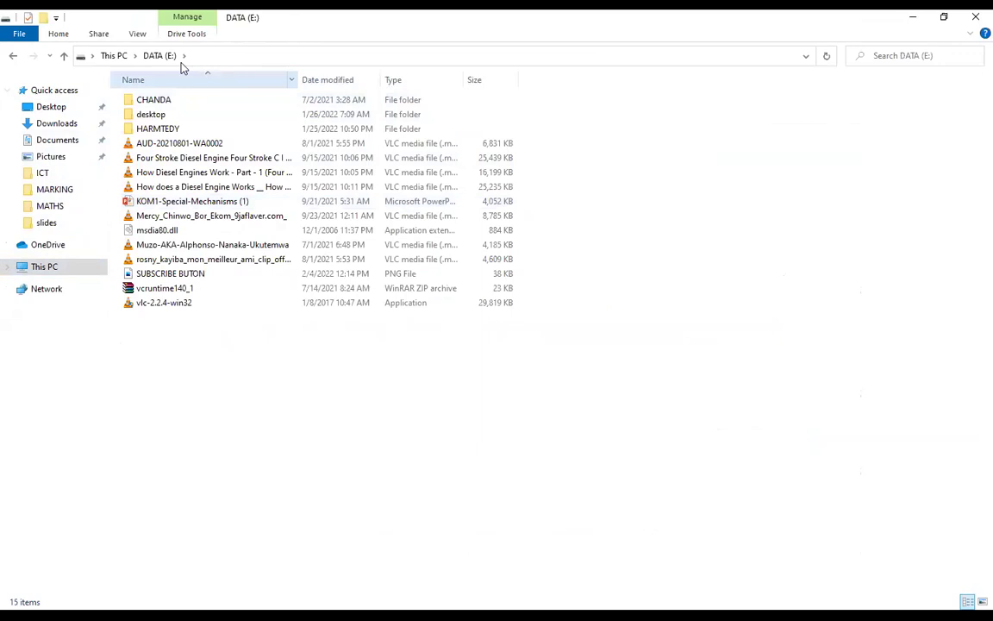
{"action": "left_click", "coordinate": [143, 130]}
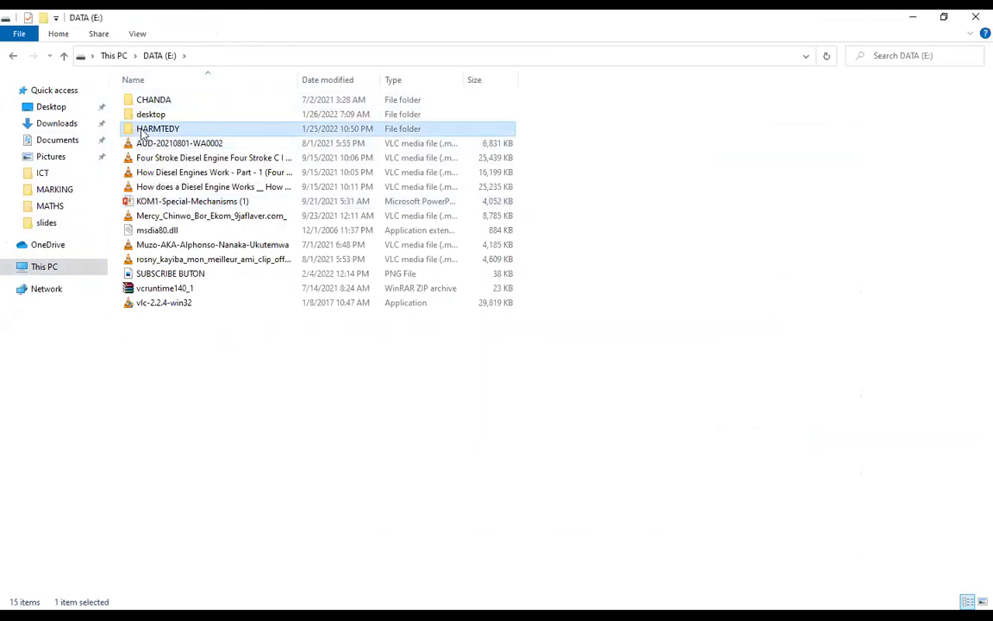
{"action": "left_click", "coordinate": [143, 130]}
{"action": "double_click", "coordinate": [180, 101]}
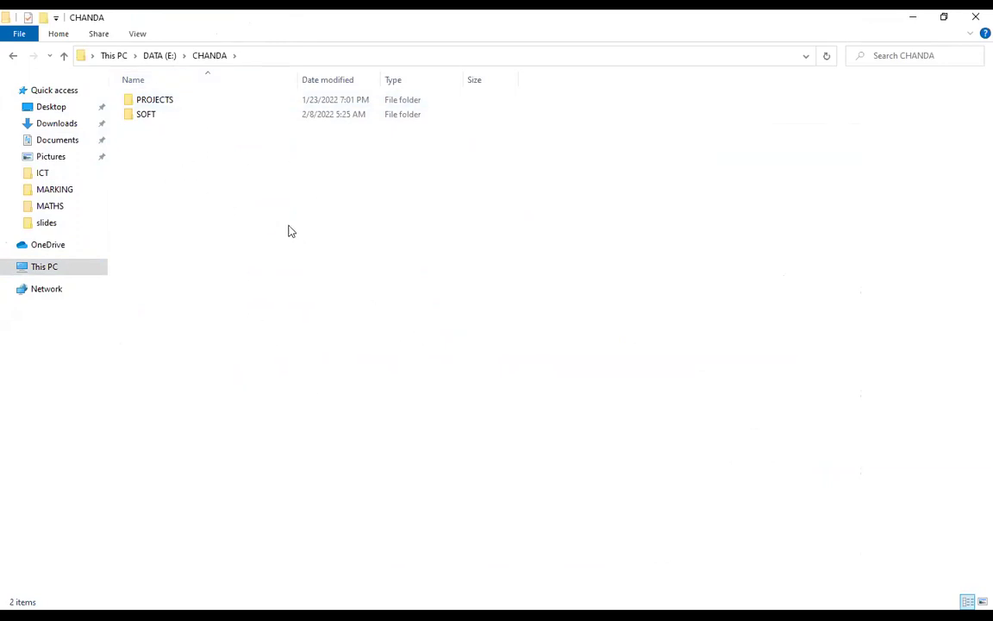
Create a new folder named MY FILES inside the current folder.
{"action": "right_click", "coordinate": [265, 207]}
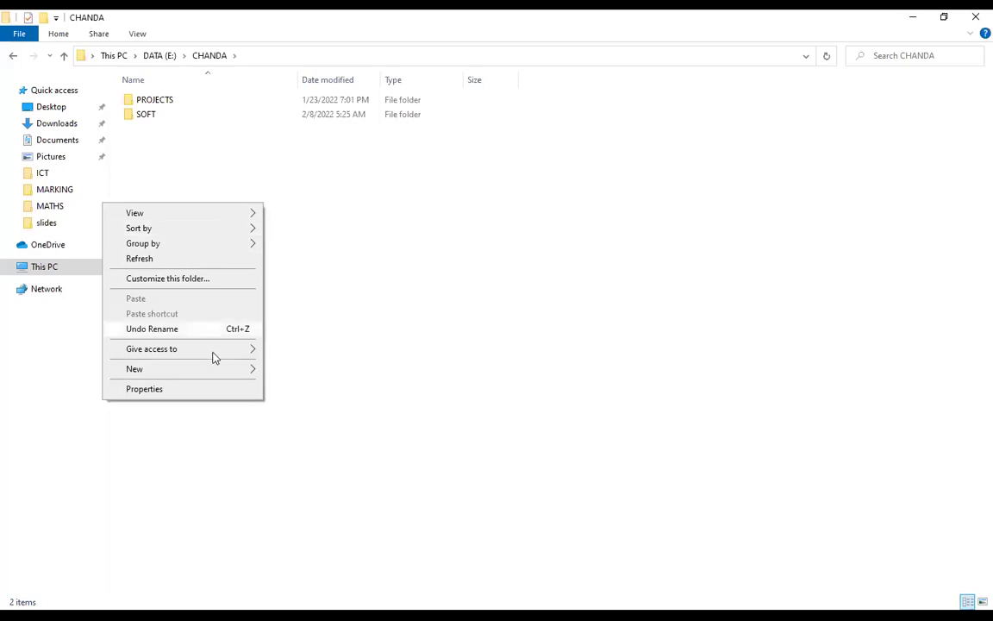
{"action": "mouse_move", "coordinate": [197, 369]}
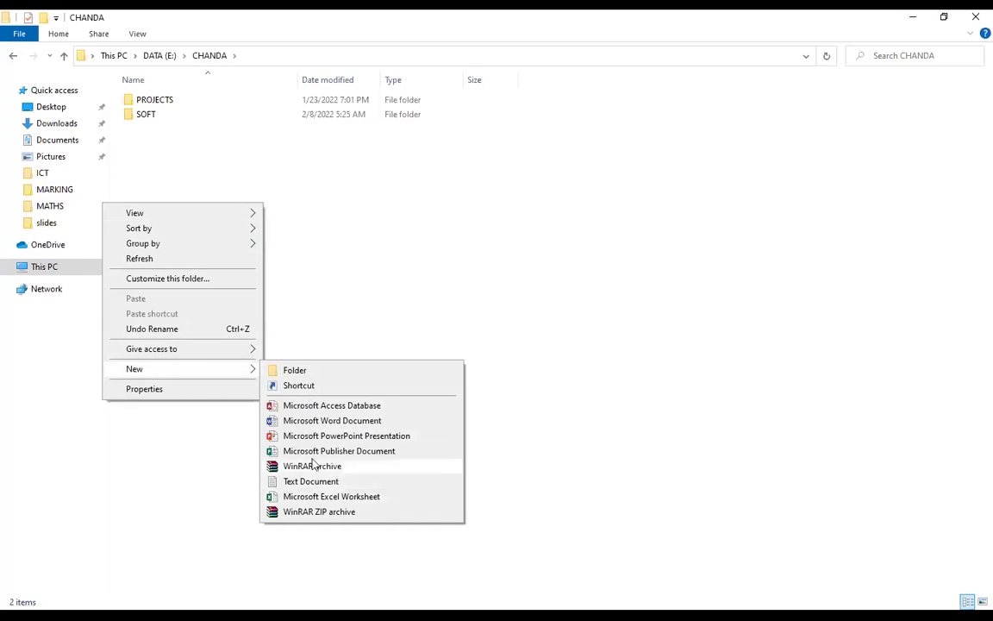
{"action": "left_click", "coordinate": [312, 371]}
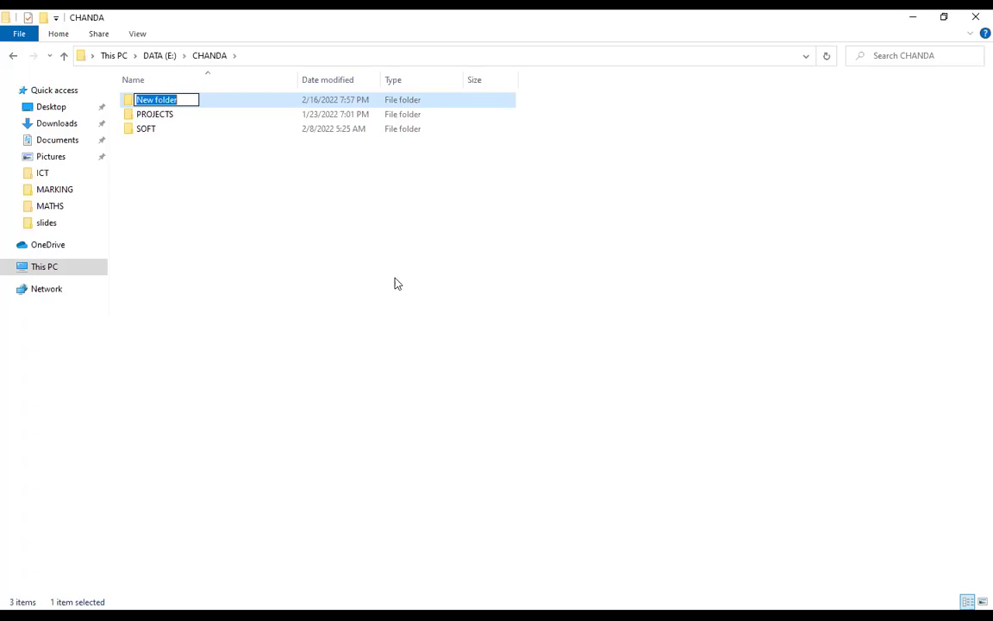
{"action": "type", "text": "MY "}
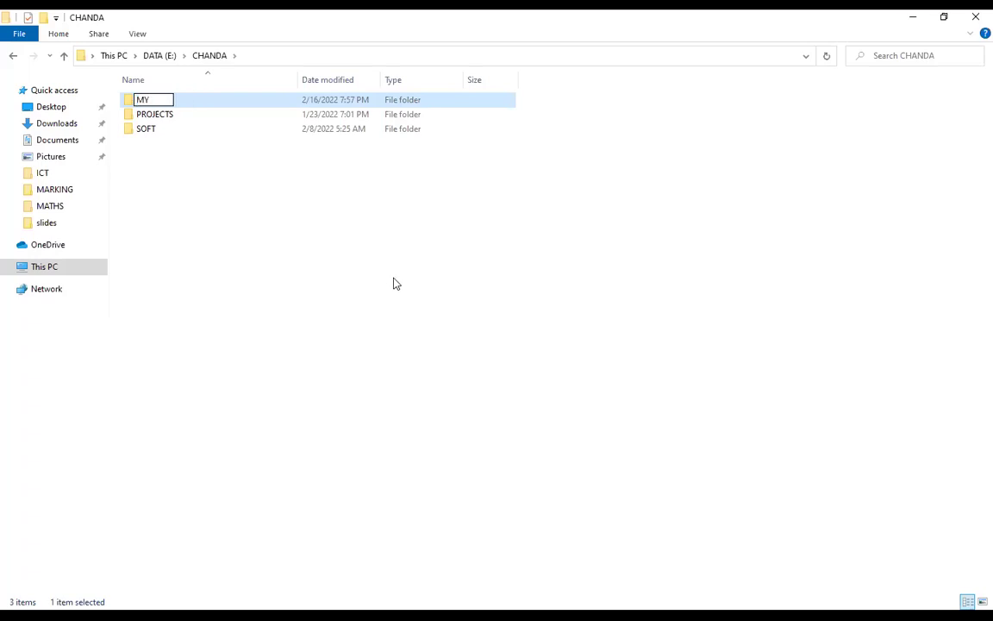
{"action": "type", "text": "FILES"}
{"action": "left_click", "coordinate": [366, 349]}
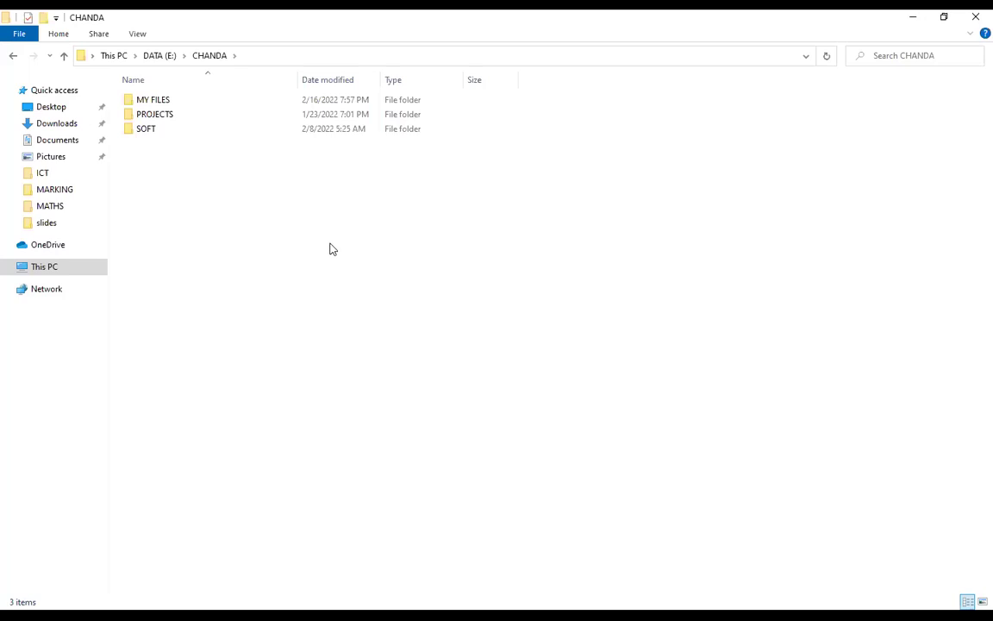
{"action": "right_click", "coordinate": [228, 282]}
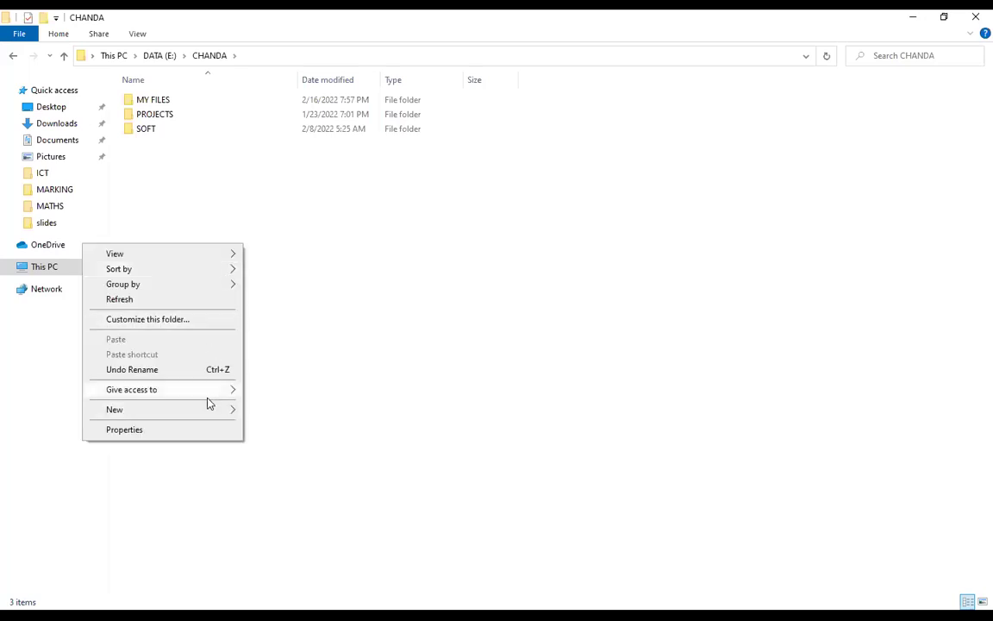
{"action": "mouse_move", "coordinate": [183, 410]}
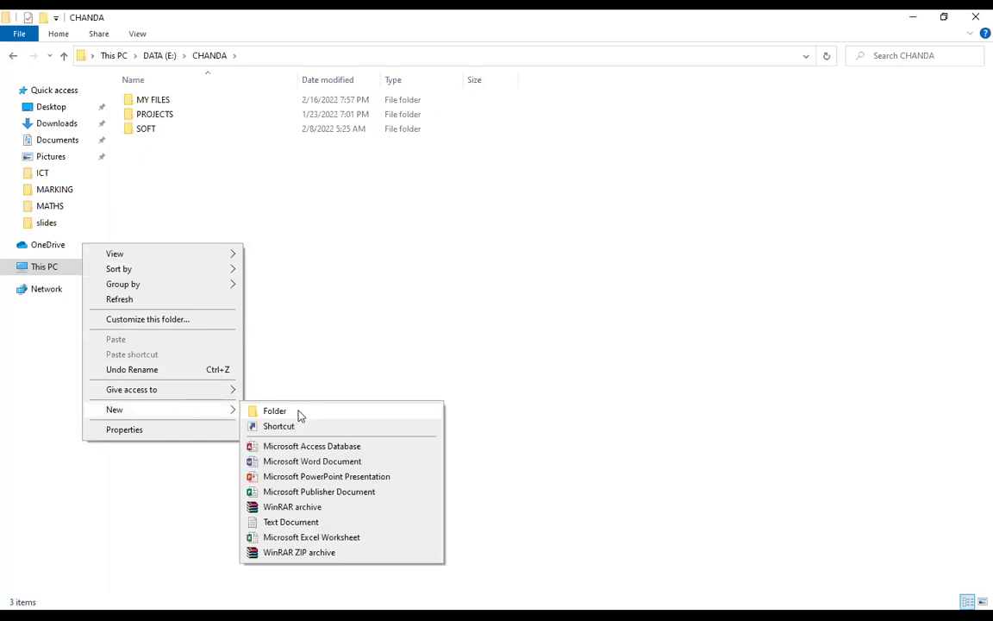
{"action": "left_click", "coordinate": [336, 289]}
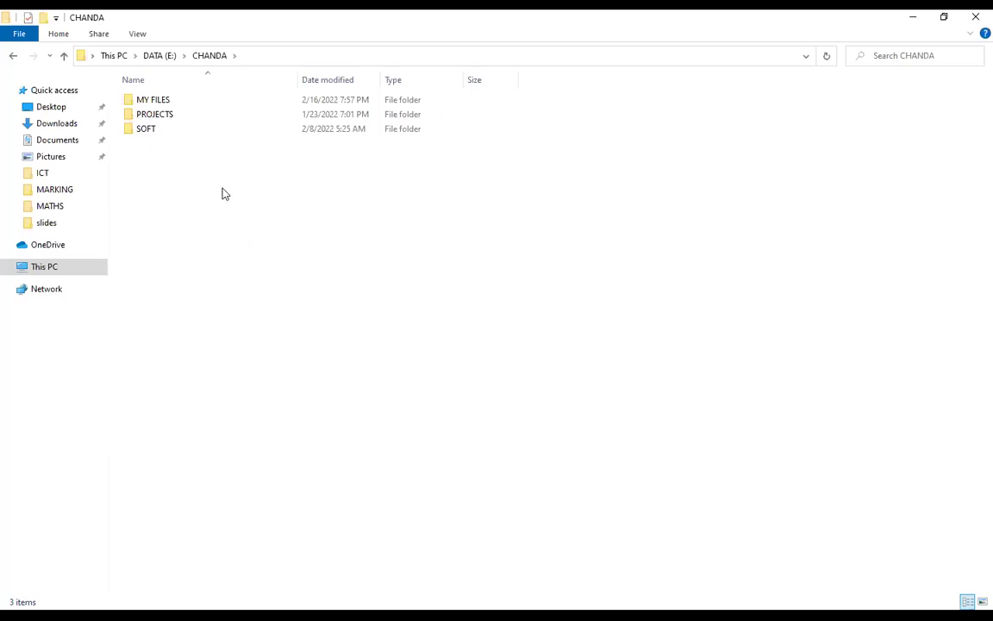
{"action": "left_click", "coordinate": [157, 101]}
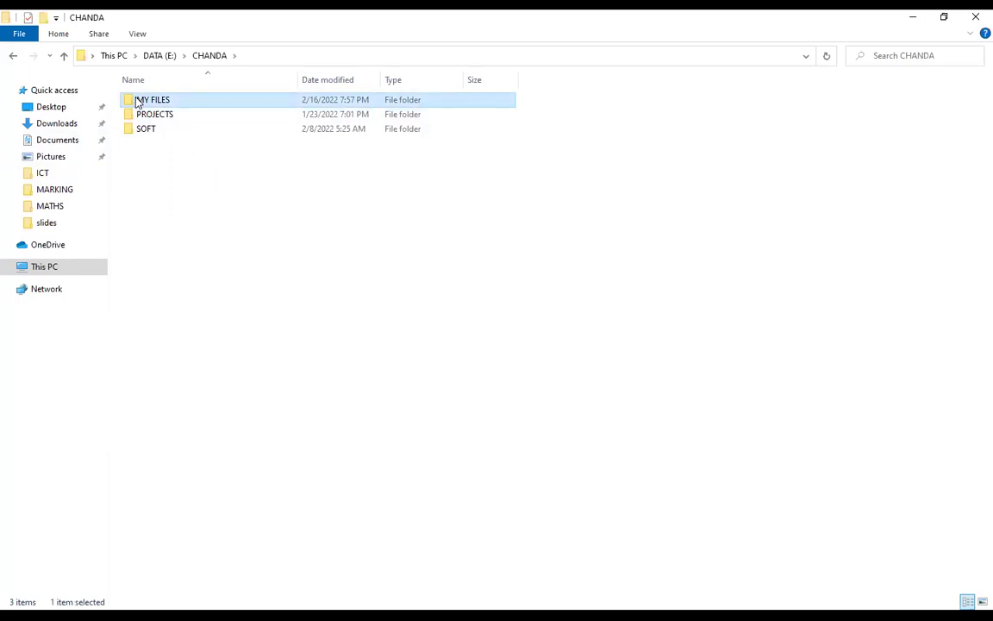
{"action": "right_click", "coordinate": [156, 103]}
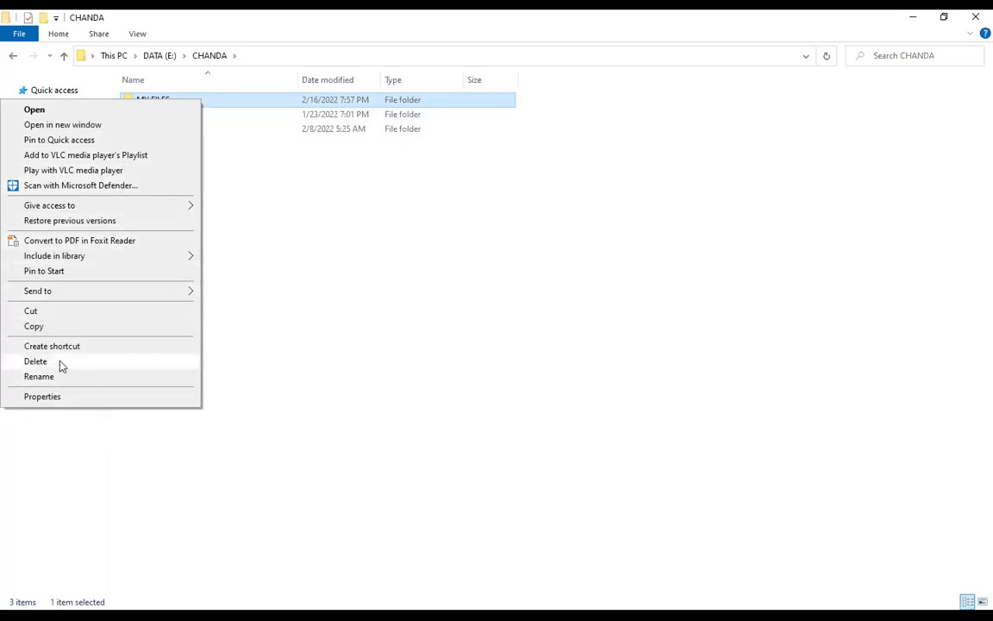
{"action": "left_click", "coordinate": [485, 376]}
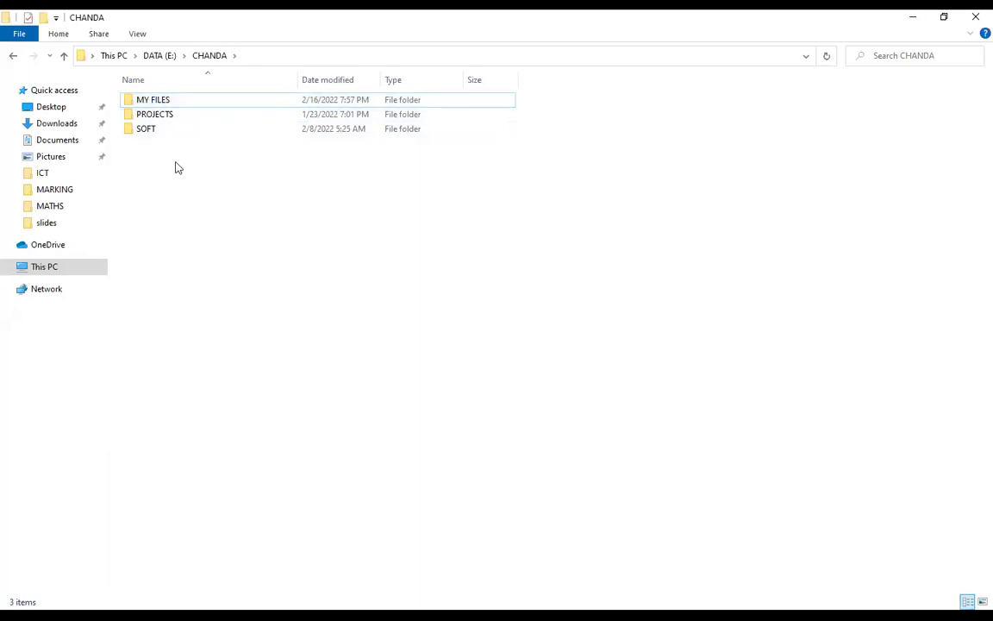
Try a different name on the MY FILES folder, replacing it with MY FILES before committing the rename.
{"action": "left_click", "coordinate": [200, 106]}
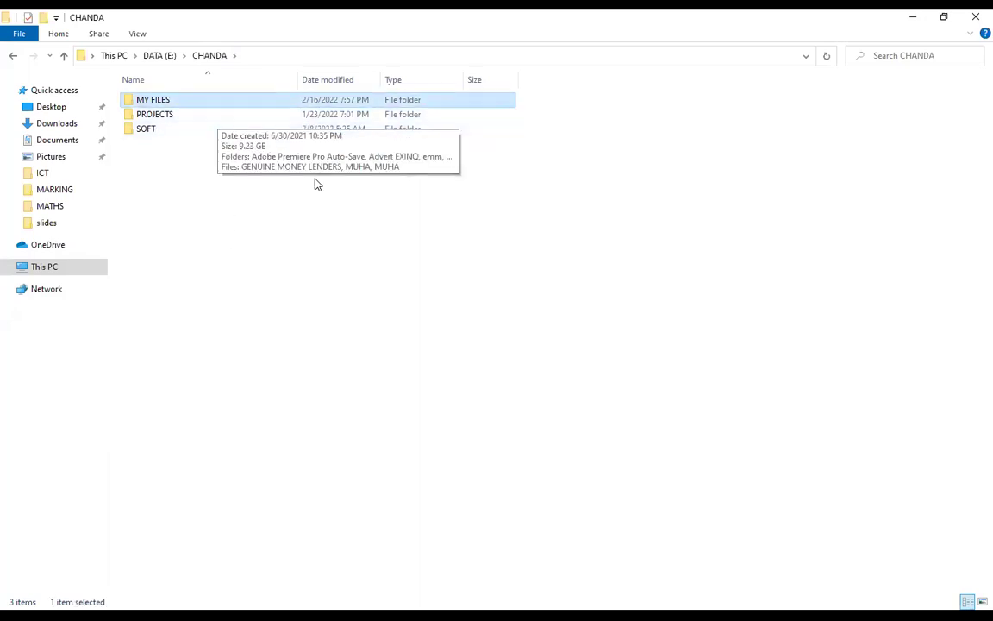
{"action": "key", "text": "F2"}
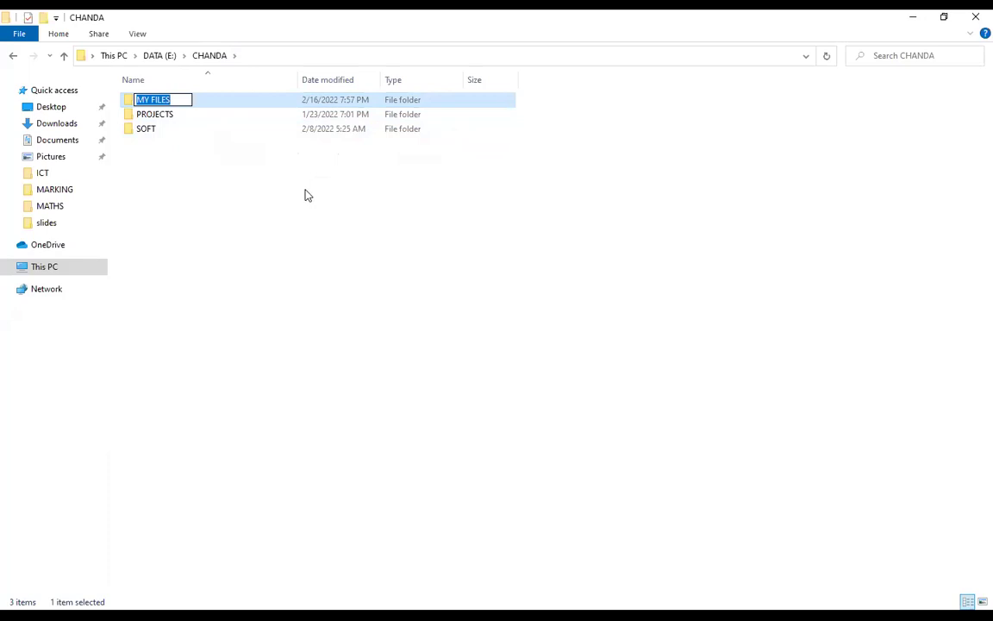
{"action": "type", "text": "E"}
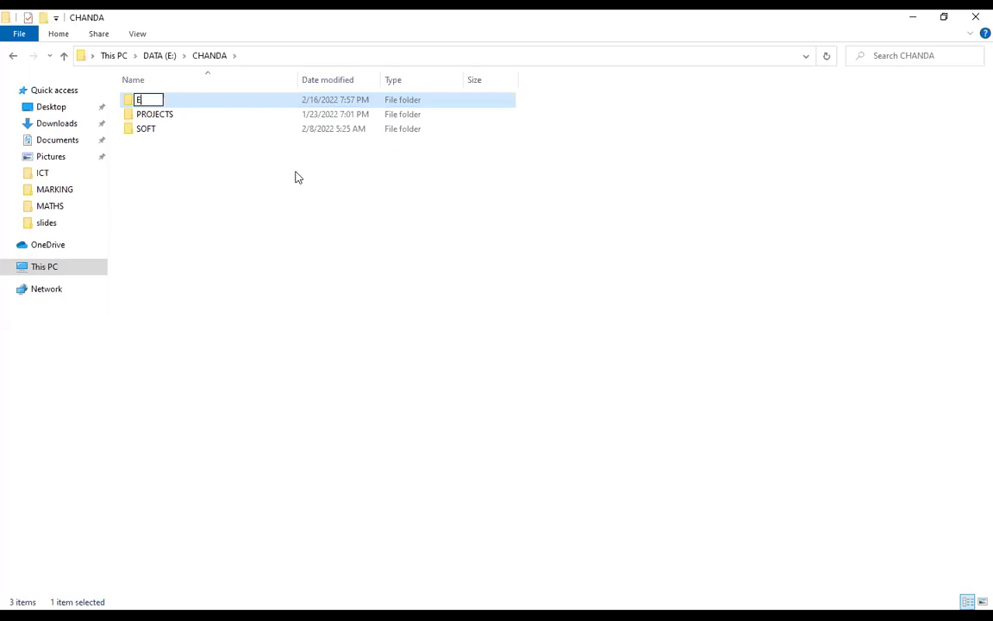
{"action": "type", "text": "RROHR"}
{"action": "key", "text": "BackSpace"}
{"action": "key", "text": "BackSpace"}
{"action": "key", "text": "BackSpace"}
{"action": "key", "text": "BackSpace"}
{"action": "key", "text": "BackSpace"}
{"action": "key", "text": "BackSpace"}
{"action": "type", "text": "MY FILES"}
{"action": "left_click", "coordinate": [181, 150]}
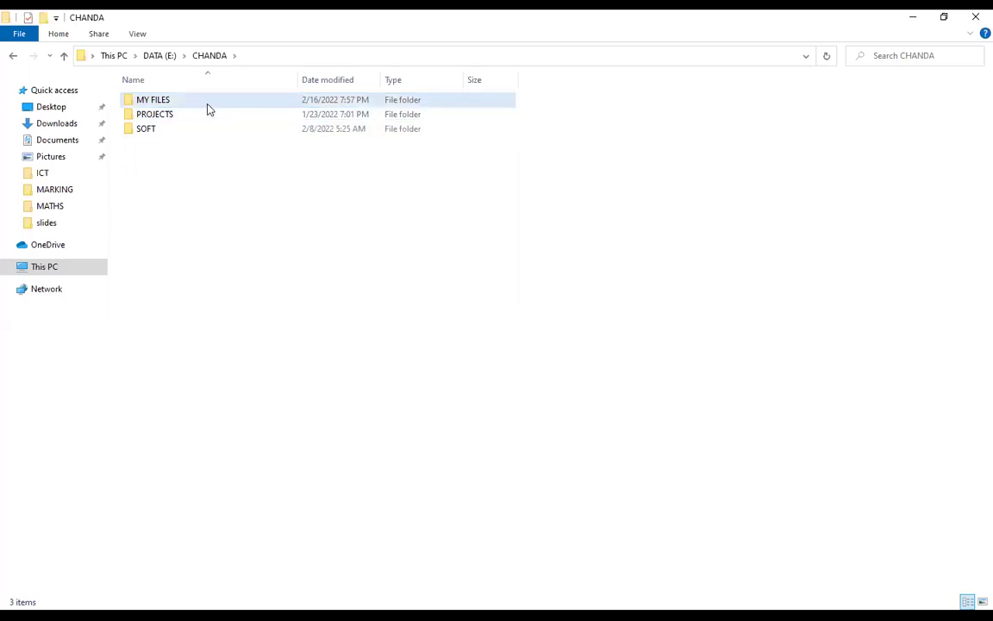
Copy the _igetintopc.com_rufus-3.4 application from the SOFT folder and return to the parent folder.
{"action": "left_click", "coordinate": [248, 102]}
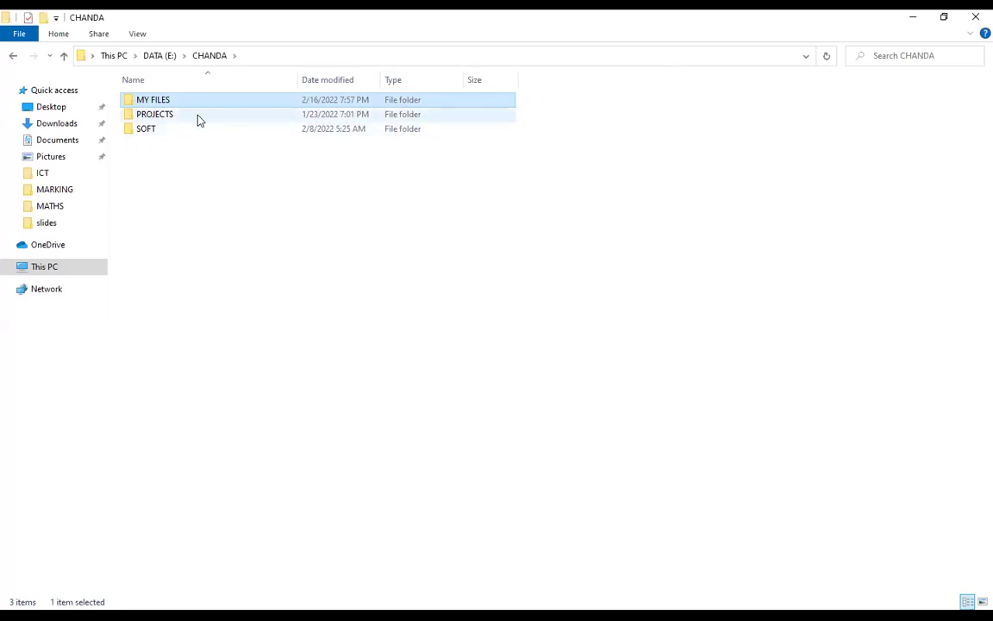
{"action": "double_click", "coordinate": [166, 134]}
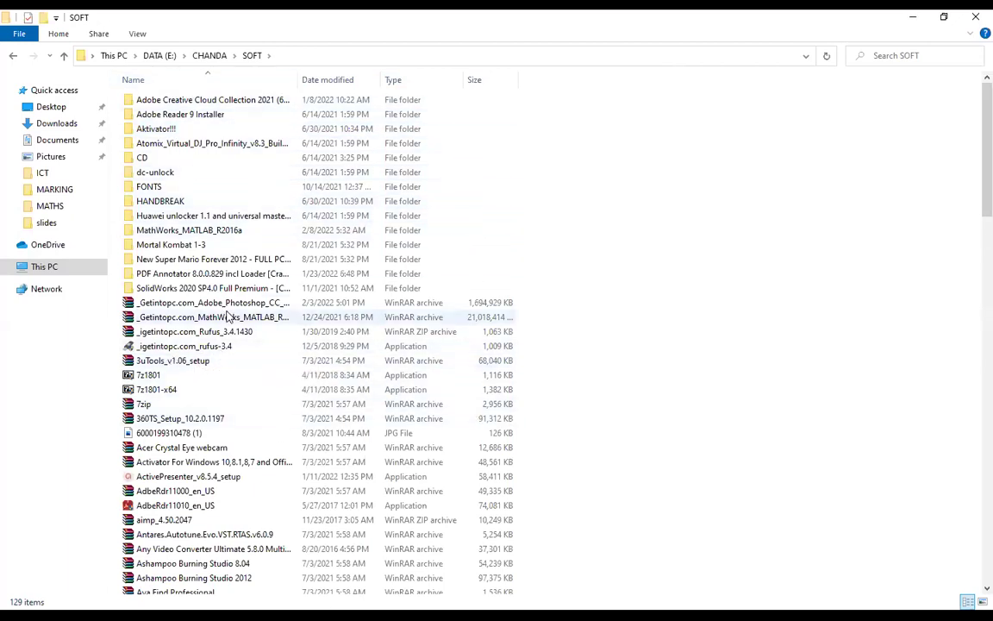
{"action": "right_click", "coordinate": [161, 348]}
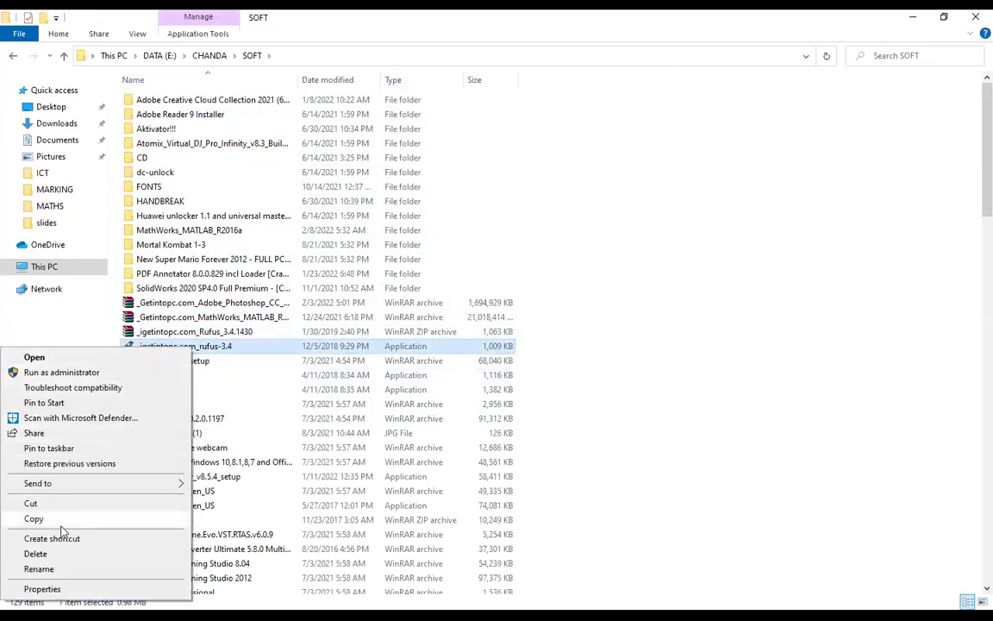
{"action": "left_click", "coordinate": [34, 519]}
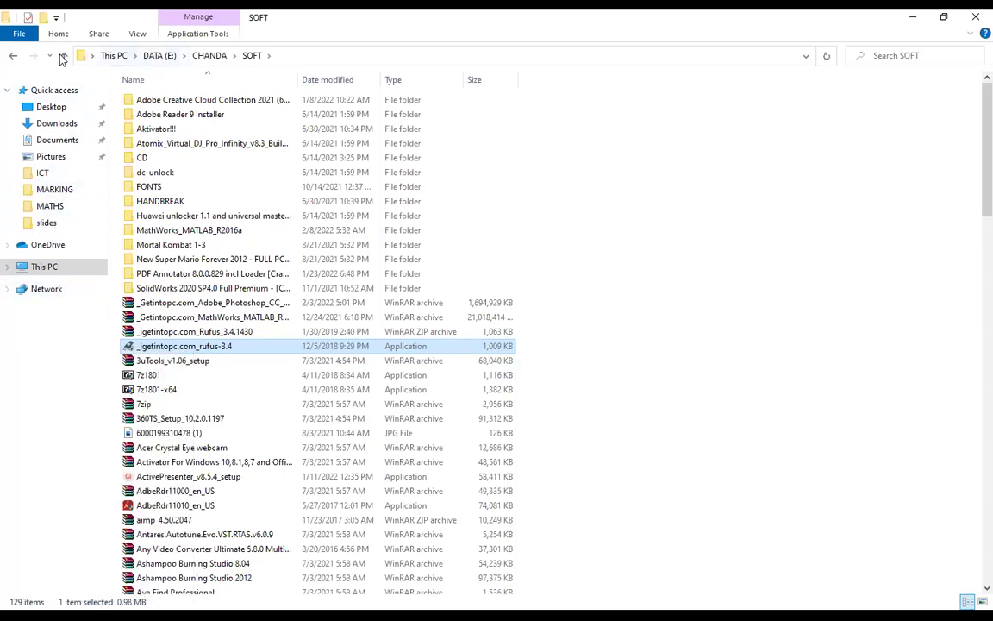
{"action": "left_click", "coordinate": [63, 56]}
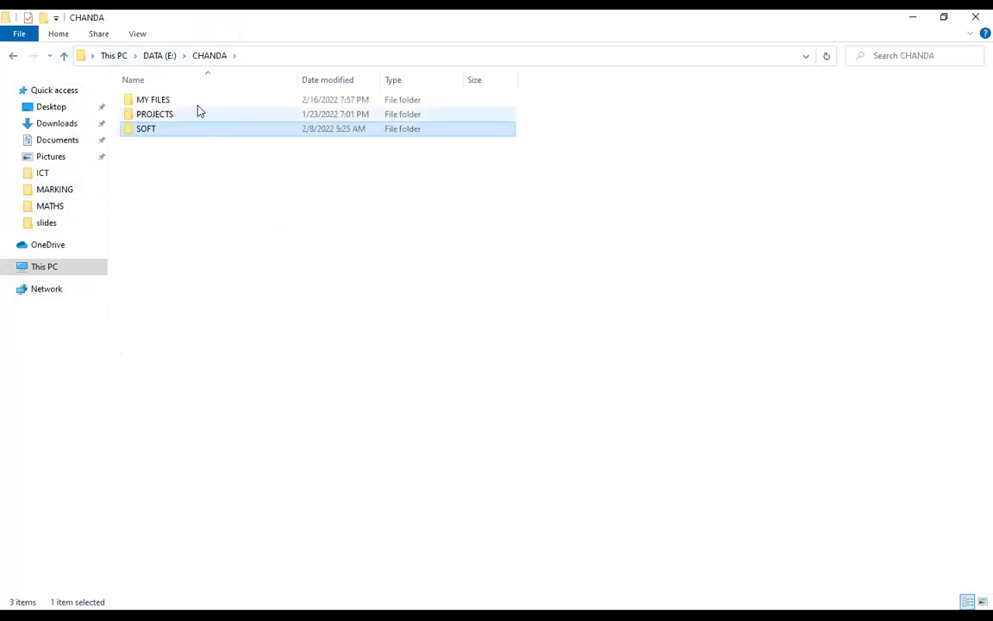
Paste the copied _igetintopc.com_rufus-3.4 application into the MY FILES folder.
{"action": "double_click", "coordinate": [195, 101]}
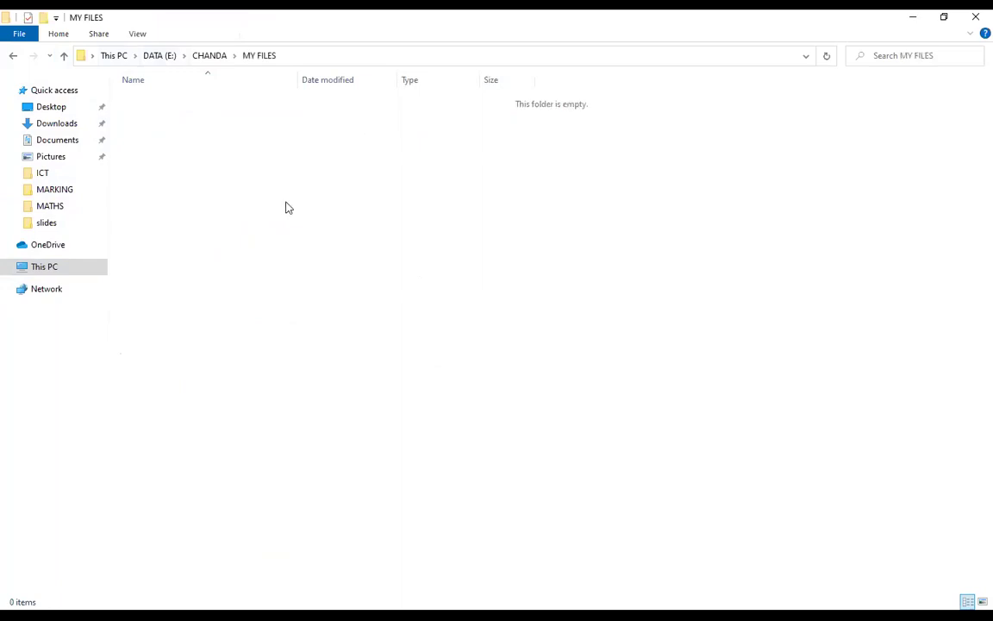
{"action": "right_click", "coordinate": [124, 204]}
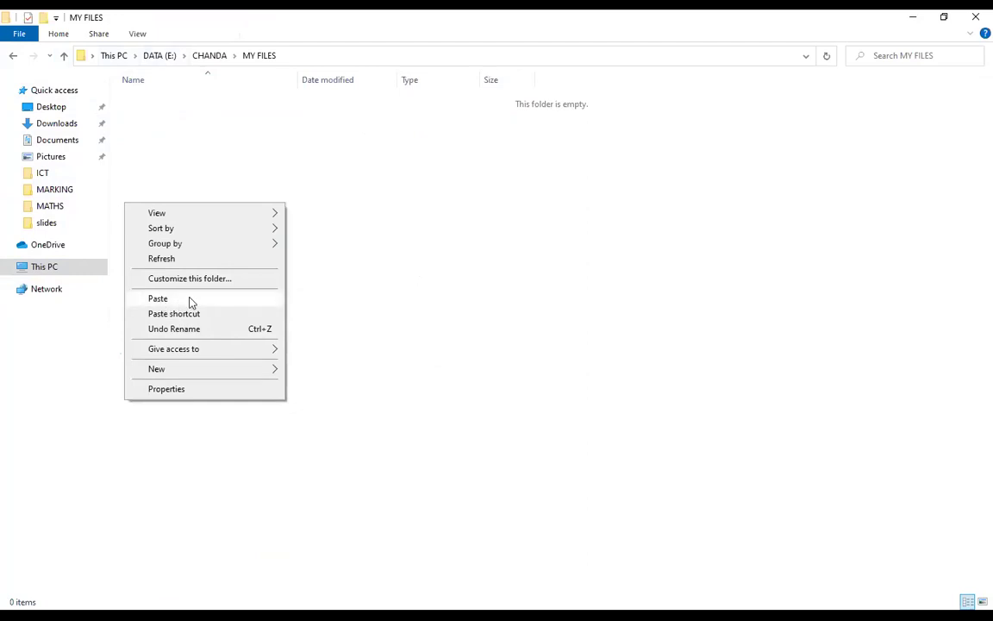
{"action": "left_click", "coordinate": [158, 299]}
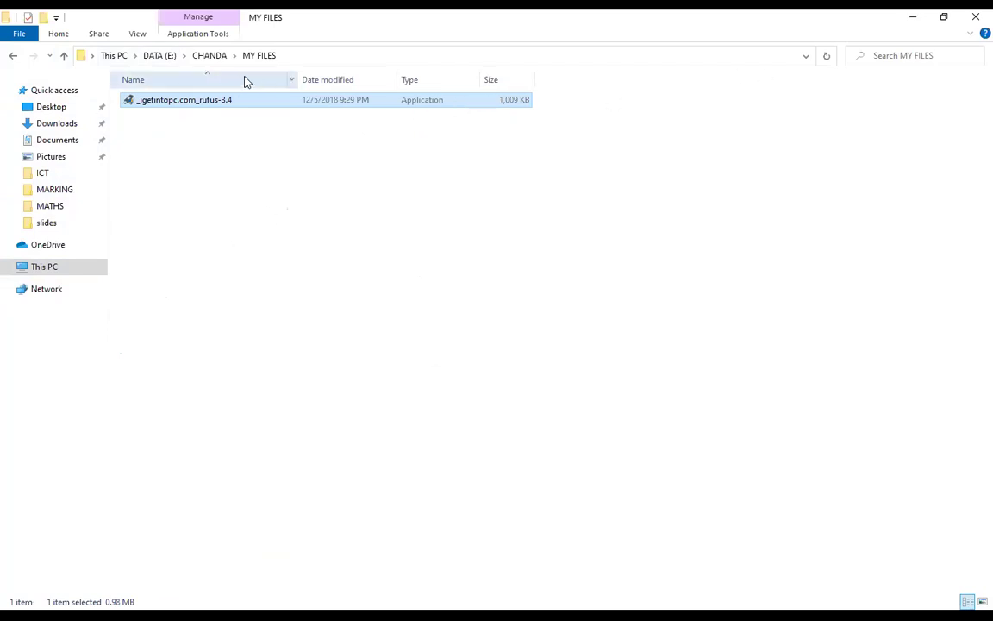
Go back to the parent folder and cut the 7z1801-x64 application from the SOFT folder.
{"action": "left_click", "coordinate": [63, 56]}
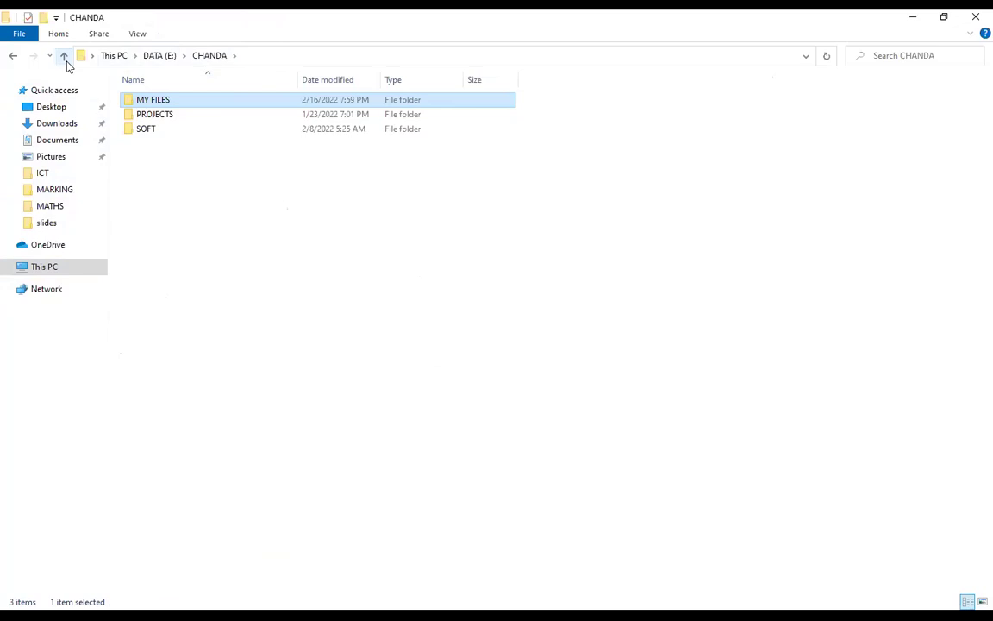
{"action": "double_click", "coordinate": [159, 133]}
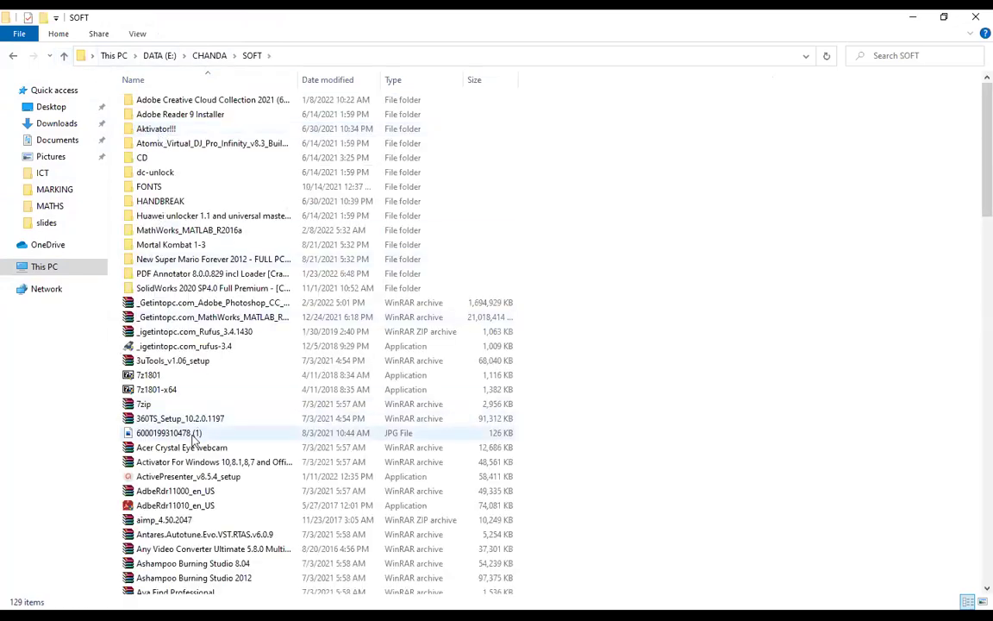
{"action": "left_click", "coordinate": [175, 394]}
{"action": "right_click", "coordinate": [176, 394]}
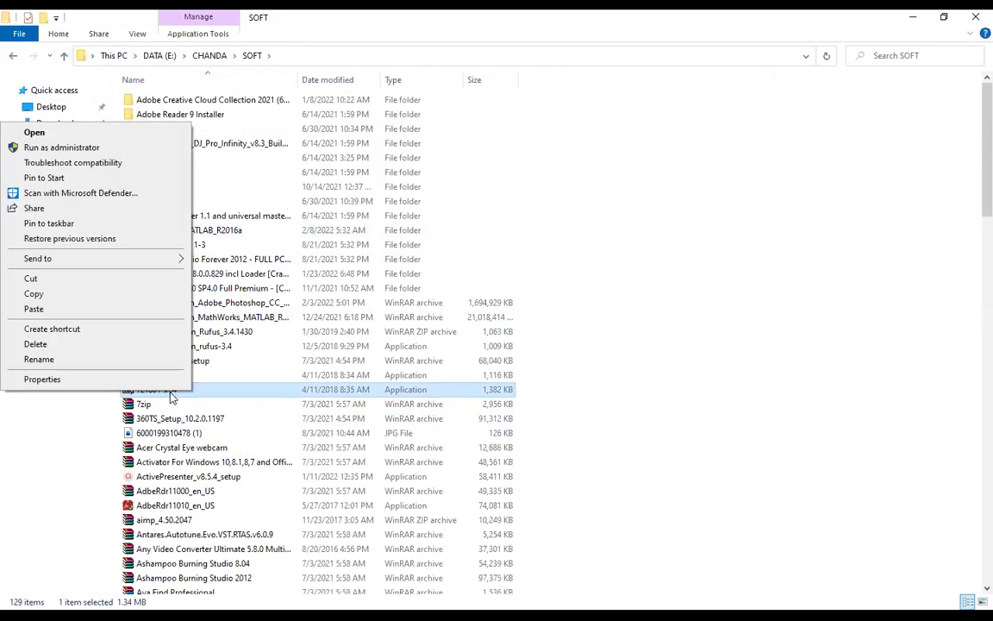
{"action": "left_click", "coordinate": [183, 399]}
{"action": "left_click", "coordinate": [169, 393]}
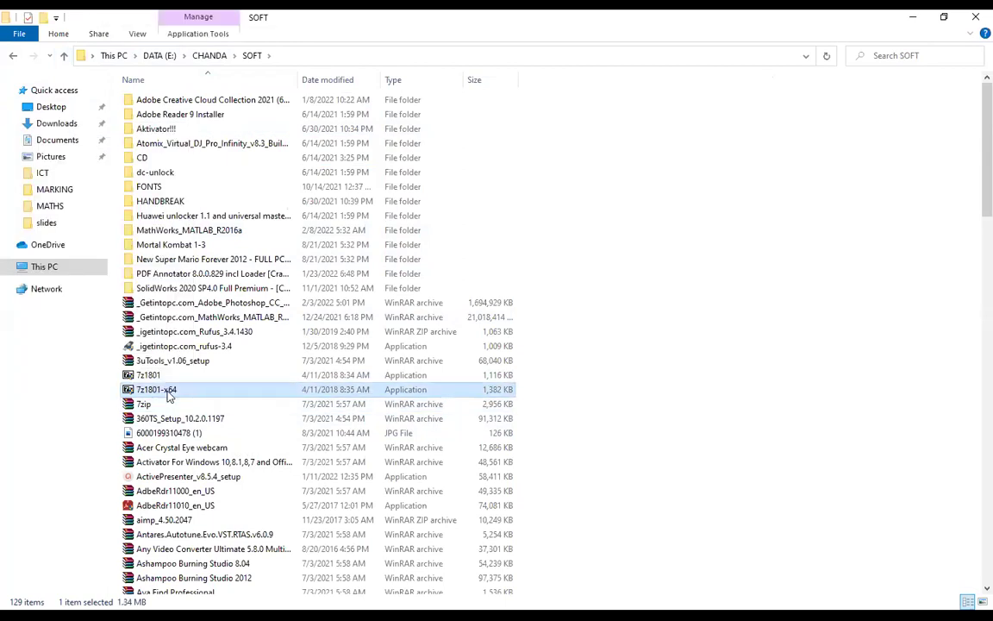
{"action": "right_click", "coordinate": [169, 393]}
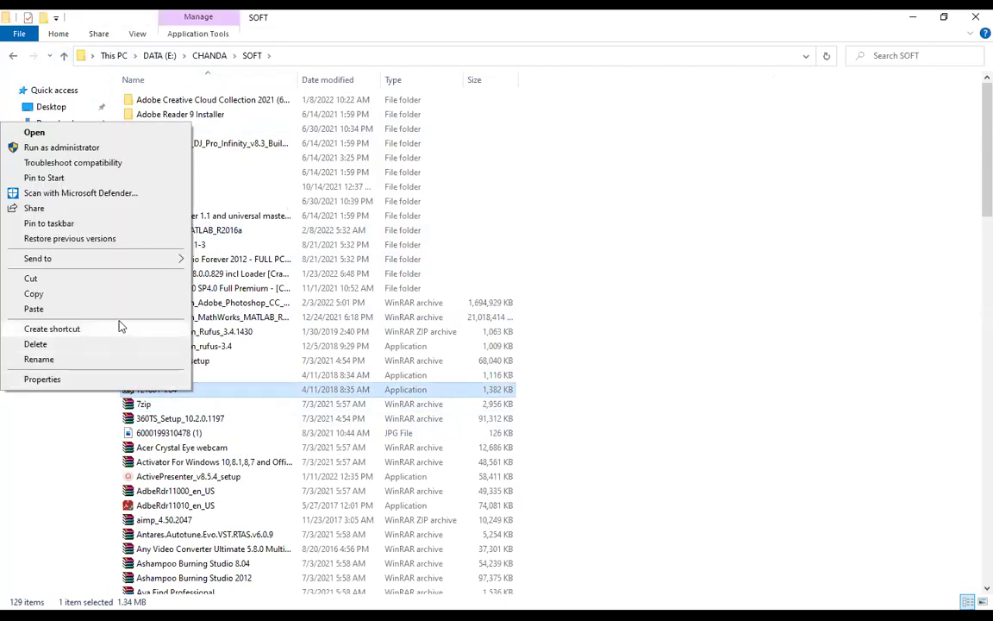
{"action": "left_click", "coordinate": [45, 281]}
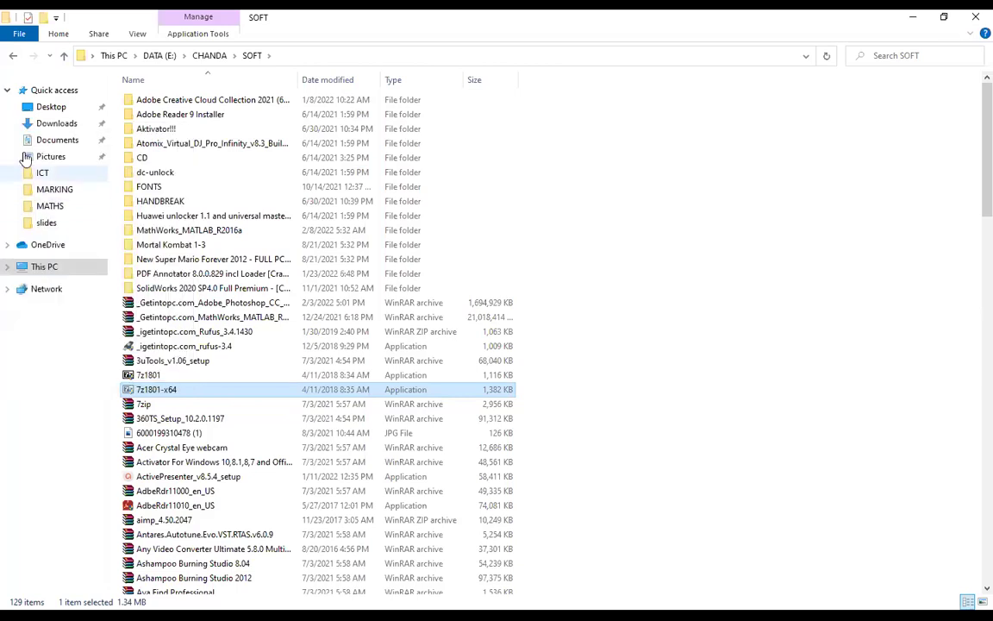
Paste the cut 7z1801-x64 application into the MY FILES folder.
{"action": "left_click", "coordinate": [63, 55]}
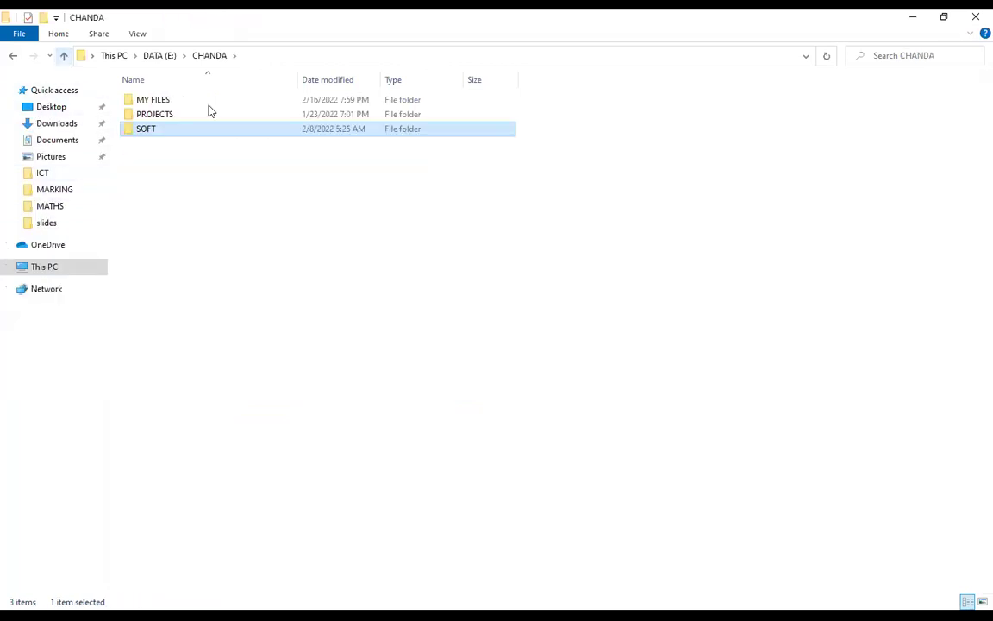
{"action": "double_click", "coordinate": [165, 103]}
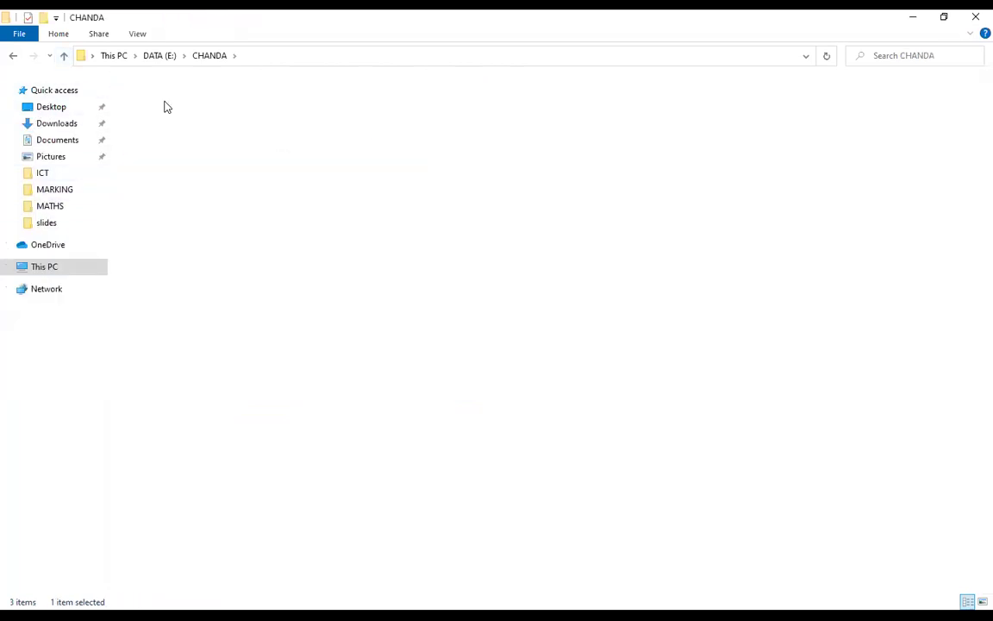
{"action": "right_click", "coordinate": [274, 200]}
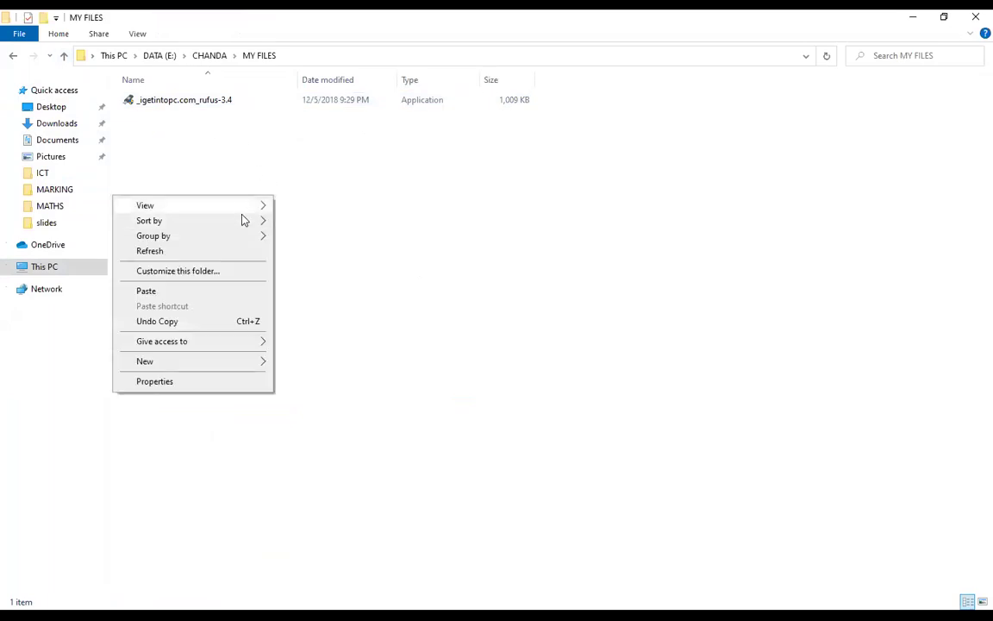
{"action": "left_click", "coordinate": [191, 293]}
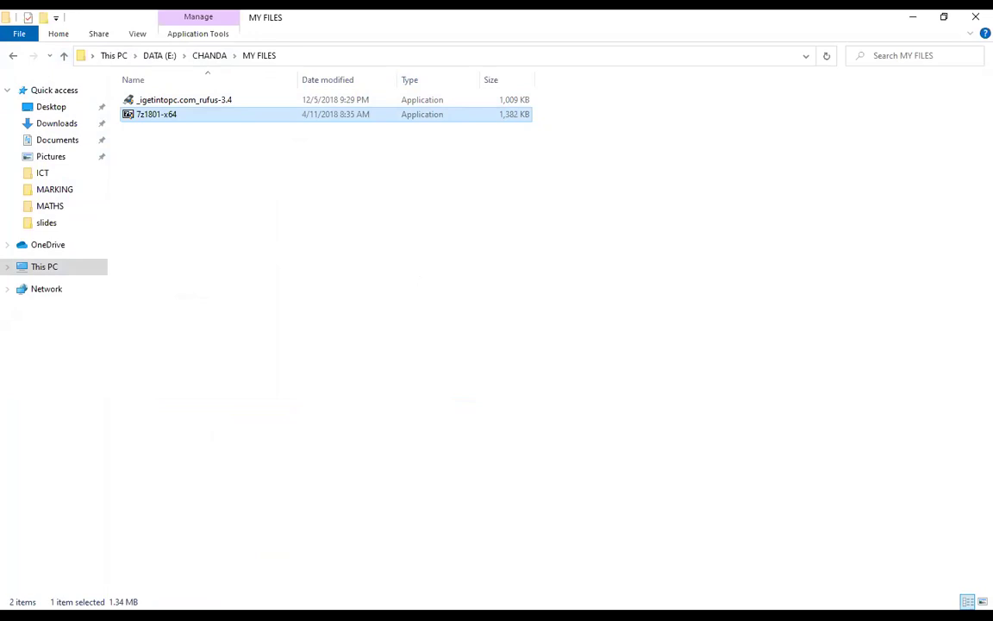
Switch to the practical presentation in PowerPoint and show slide 15 with the Activity questions.
{"action": "key", "text": "alt+Tab"}
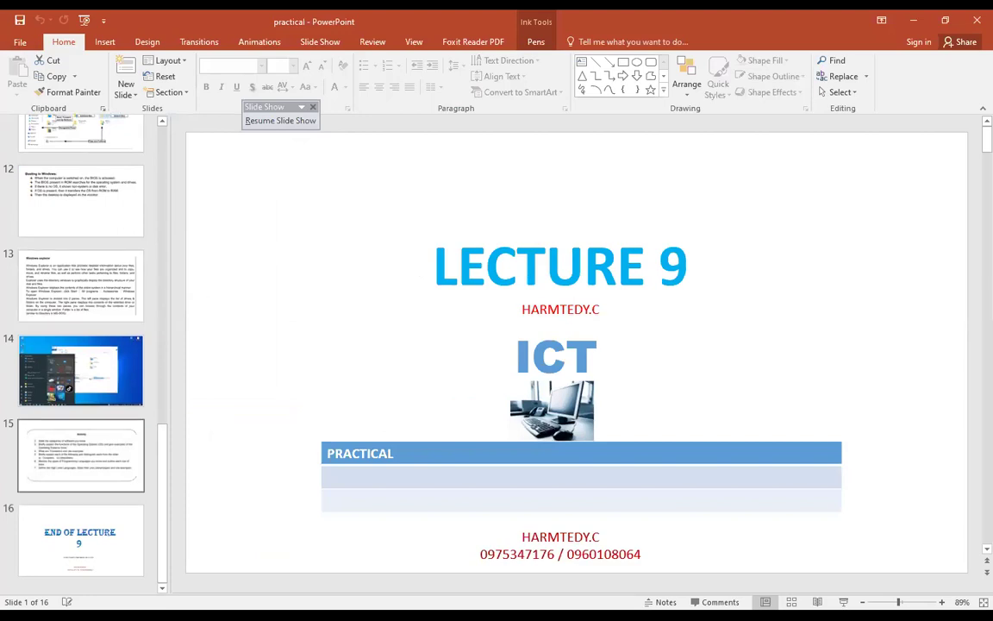
{"action": "left_click", "coordinate": [80, 455]}
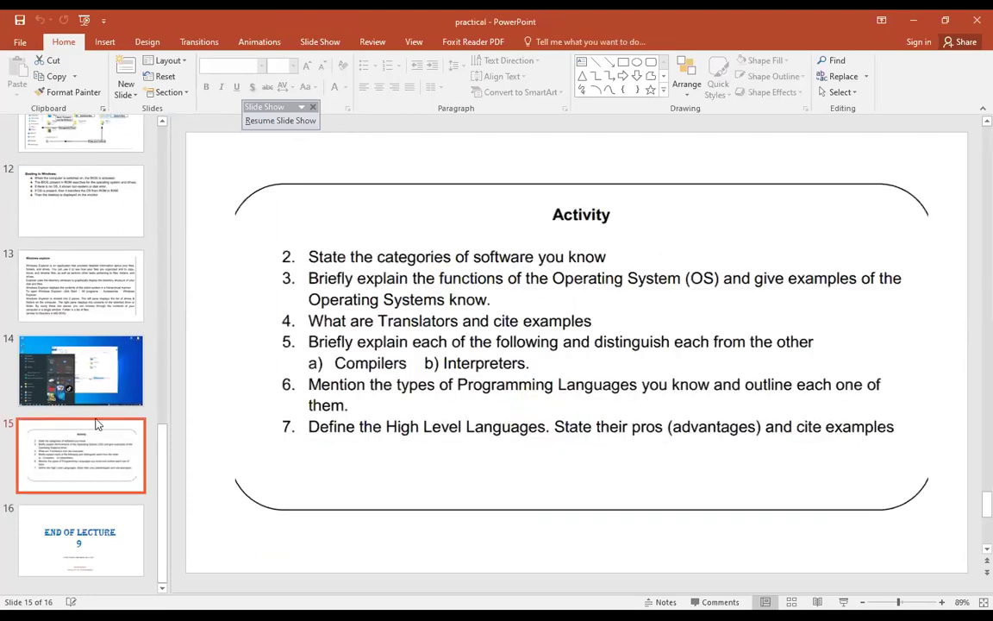